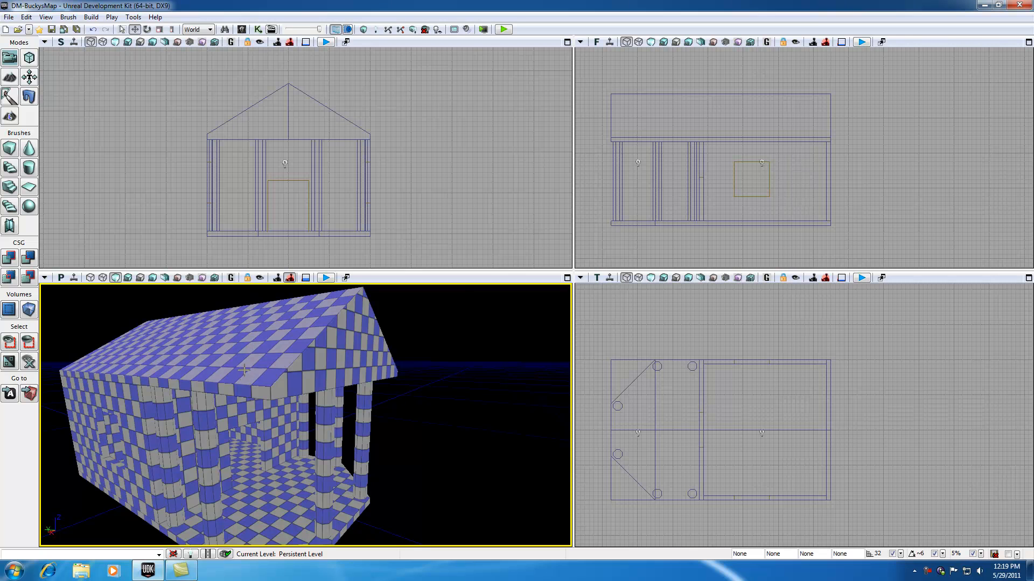
- Select the floor surface inside the house and open the Content Browser
drag(287, 441, 286, 442)
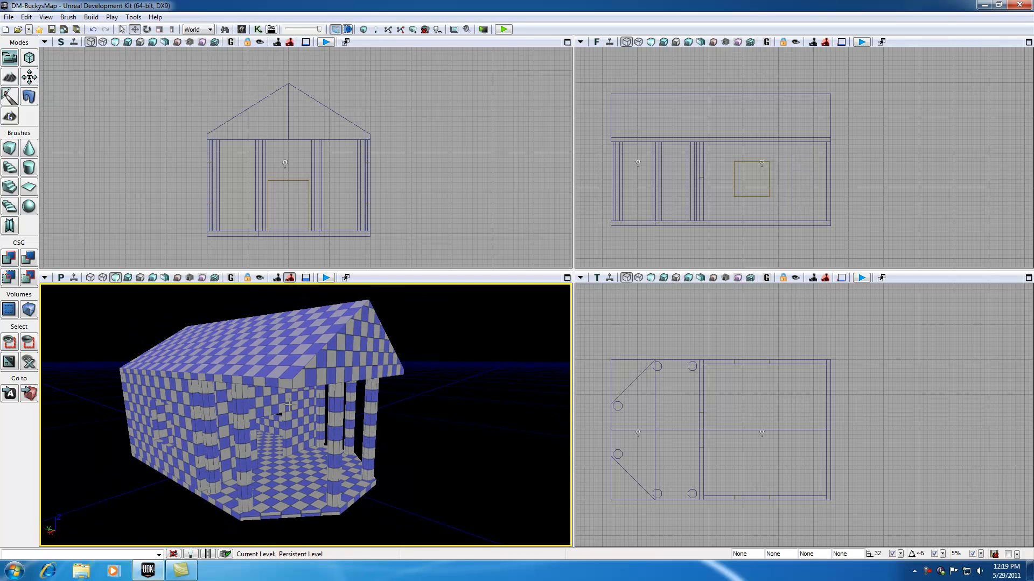
drag(275, 350, 282, 347)
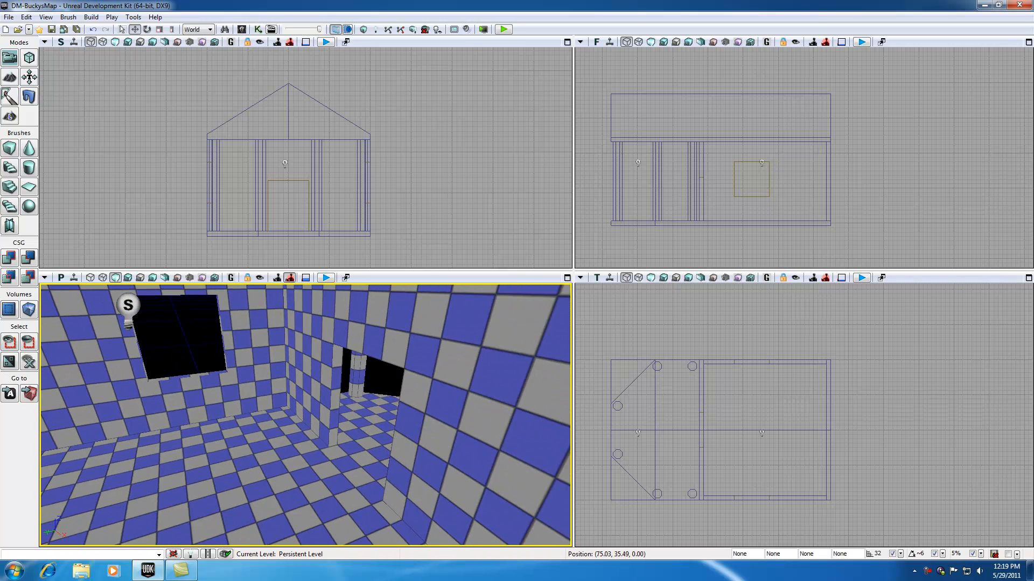
right_click(223, 494)
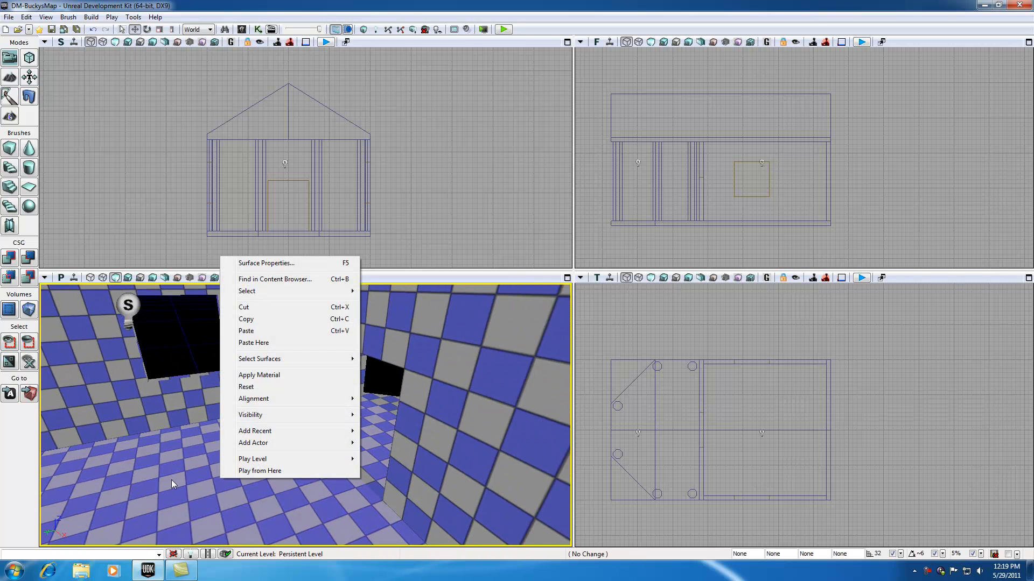
drag(164, 481, 159, 486)
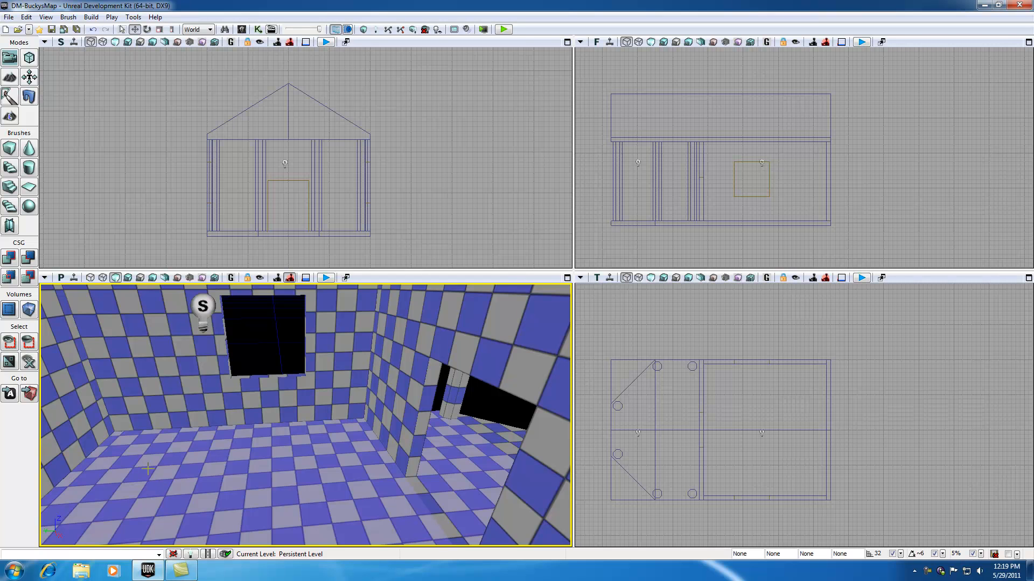
click(243, 31)
drag(677, 31, 697, 106)
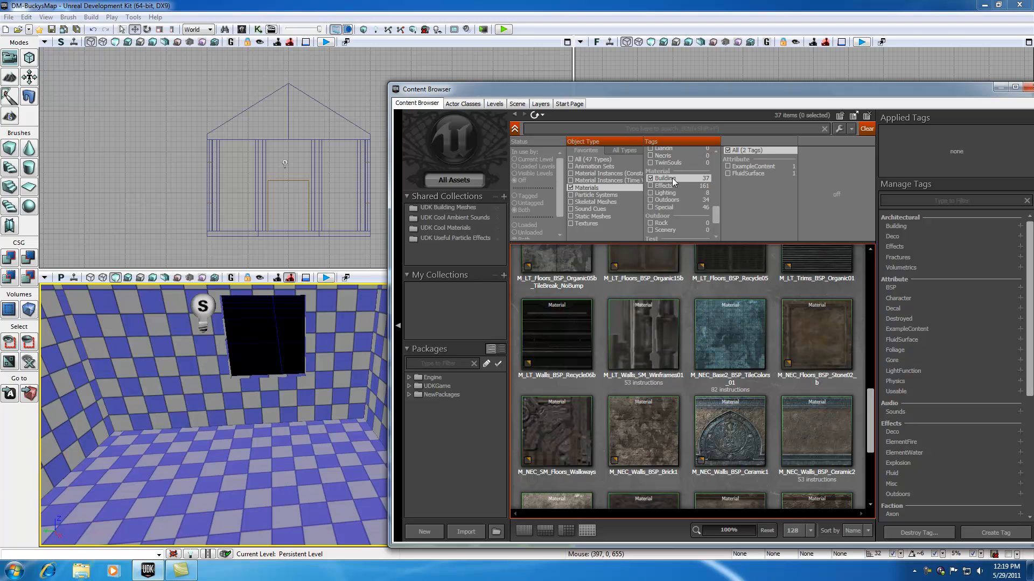
drag(716, 213, 715, 162)
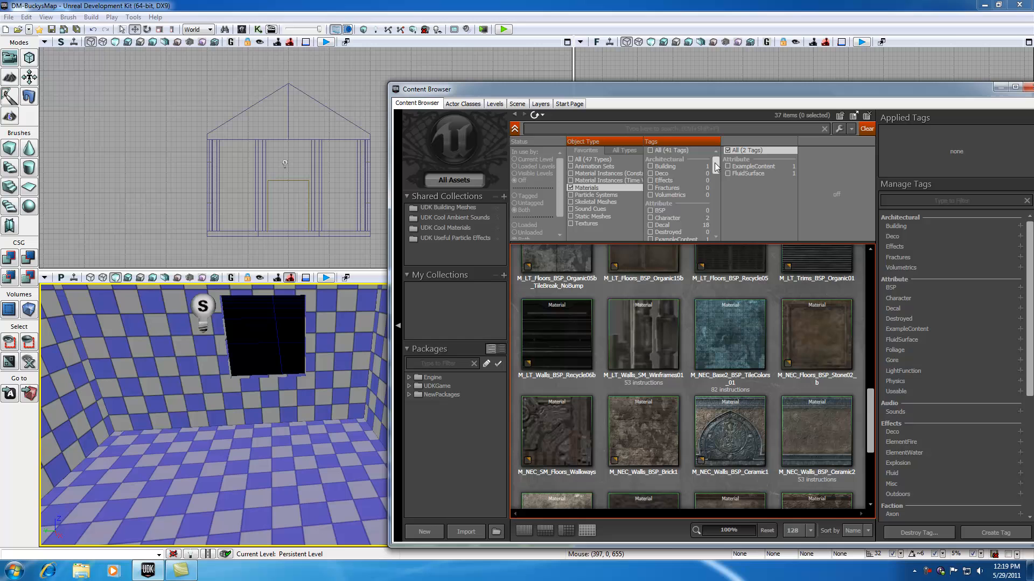
click(722, 133)
text(dsadasdsd)
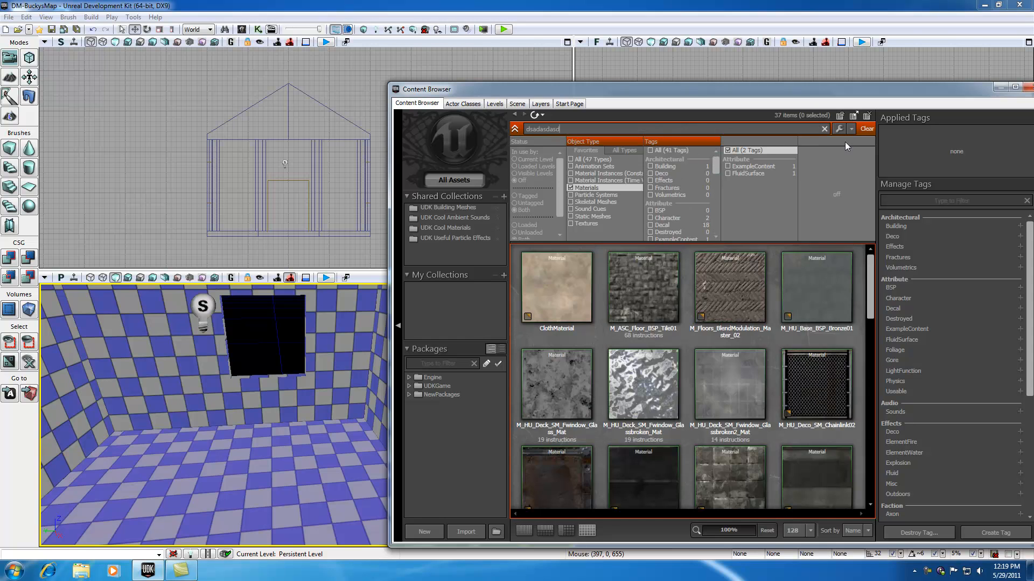
click(824, 129)
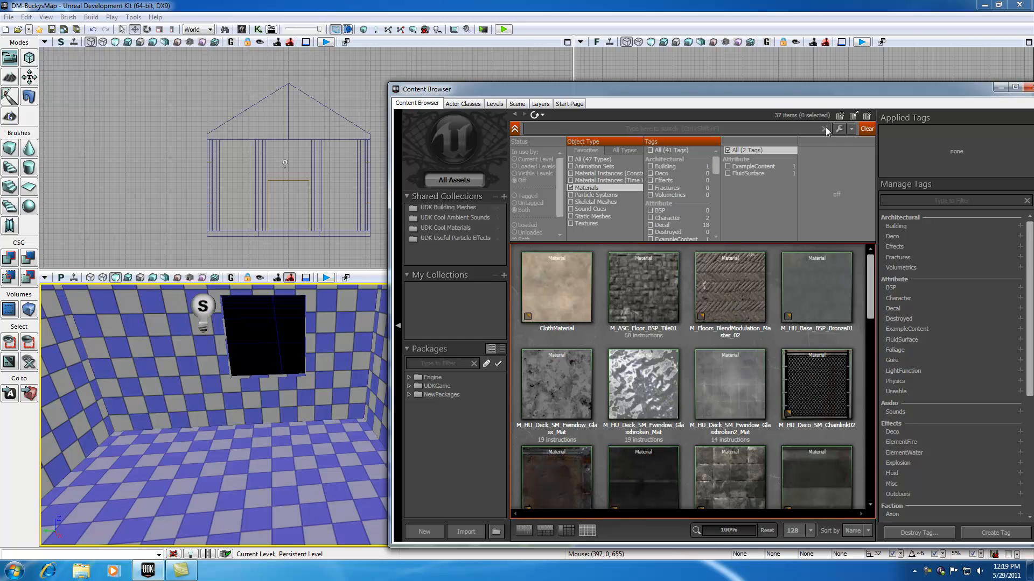
- Clear all object type and tag filters so that every kind of asset is listed
click(571, 215)
click(571, 208)
click(572, 202)
click(867, 129)
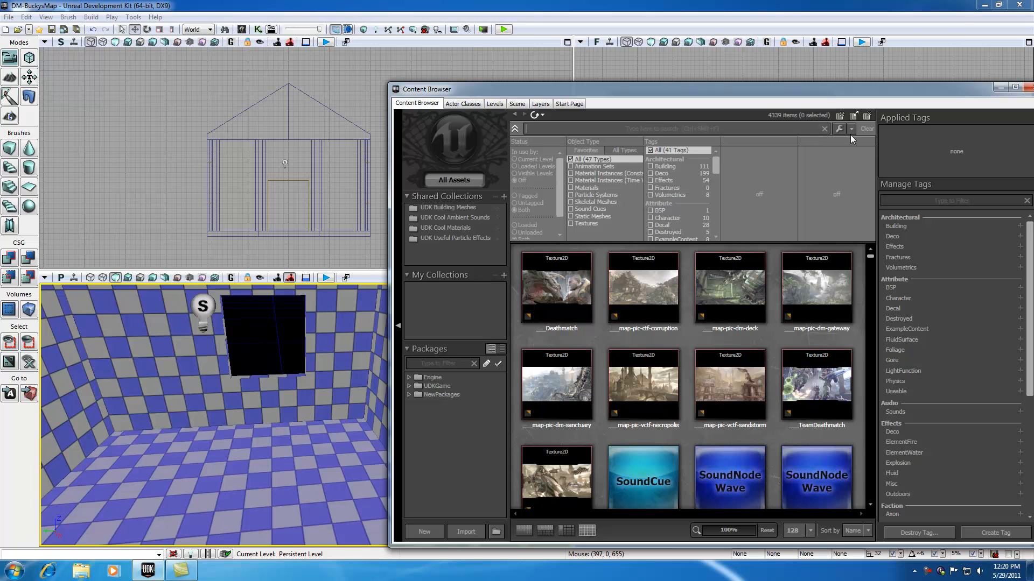
- Look through the UDKGame Content packages, view the CTF_Flags assets, and return to all assets with the package tree collapsed
mouse_move(672, 262)
click(409, 386)
click(419, 395)
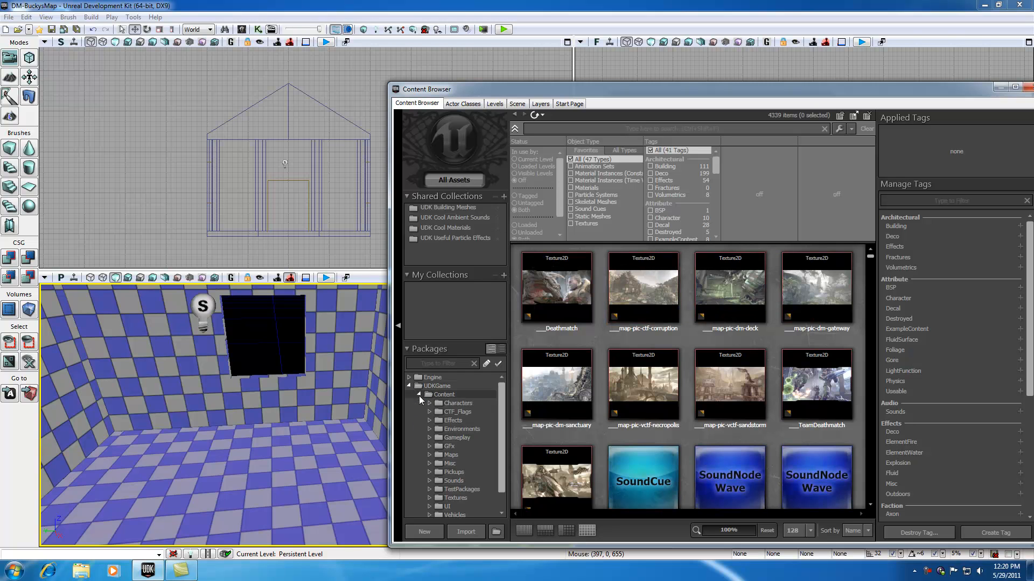
click(457, 412)
mouse_move(610, 371)
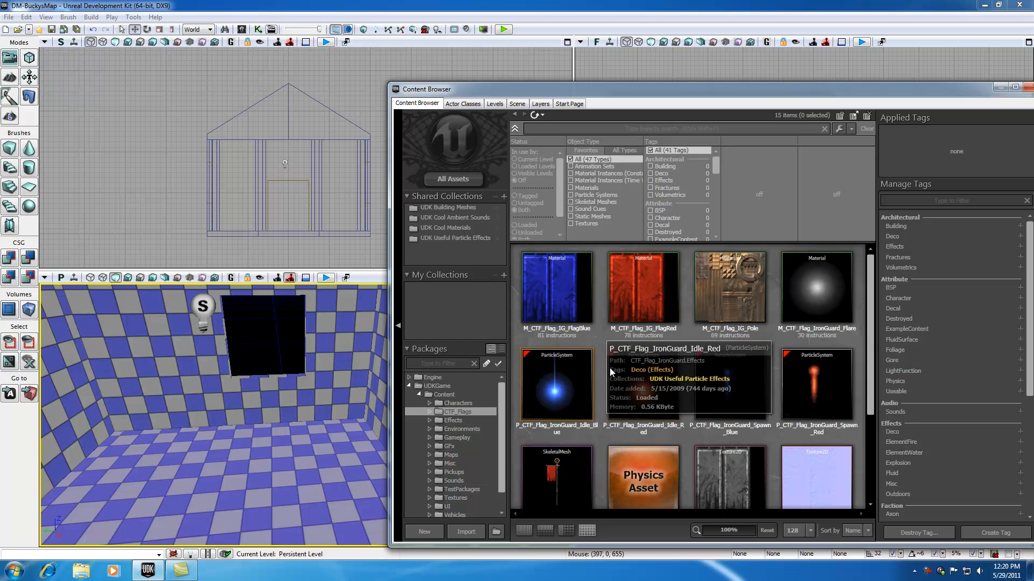
click(455, 180)
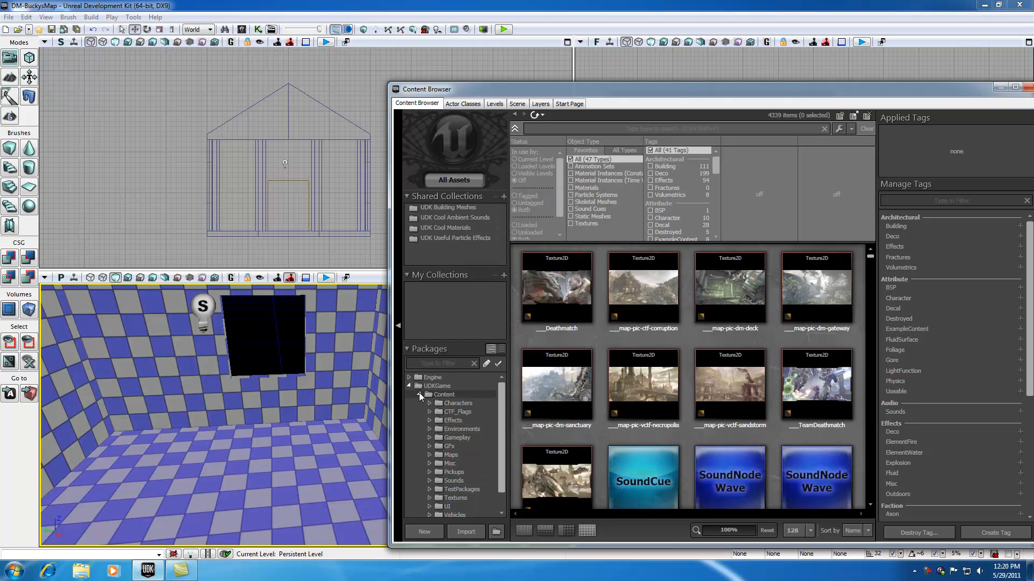
click(419, 395)
click(409, 385)
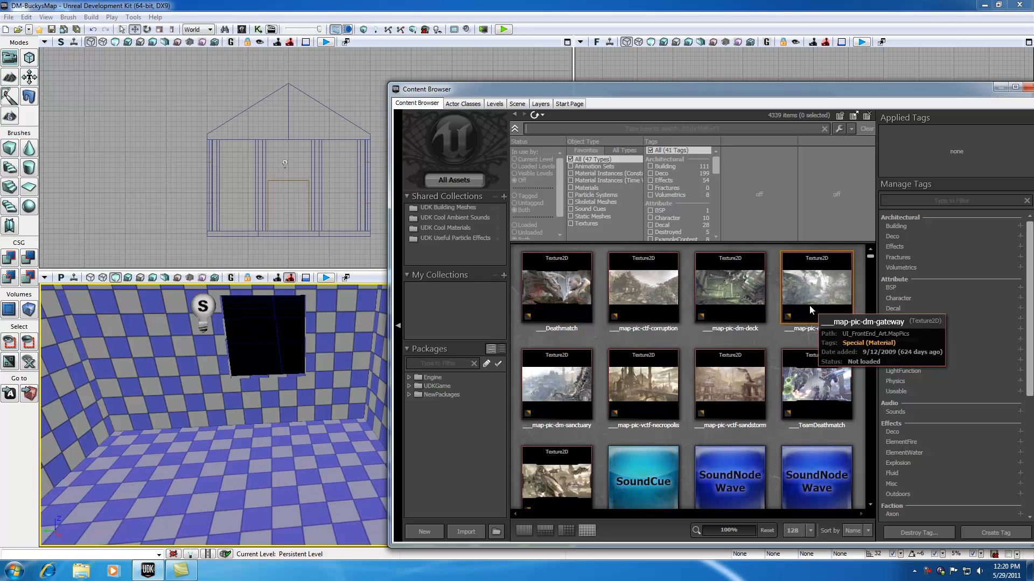
click(571, 188)
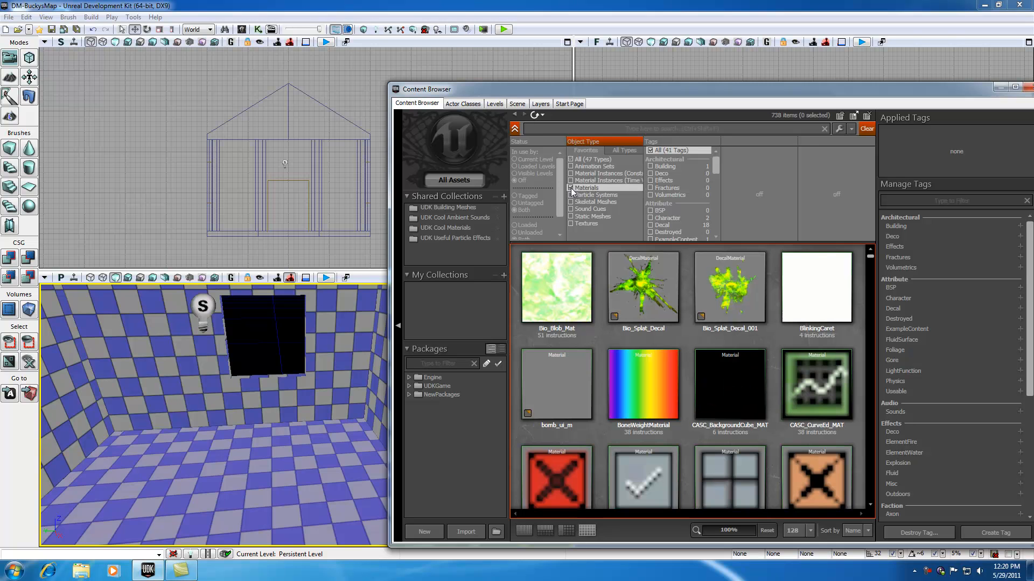
click(571, 223)
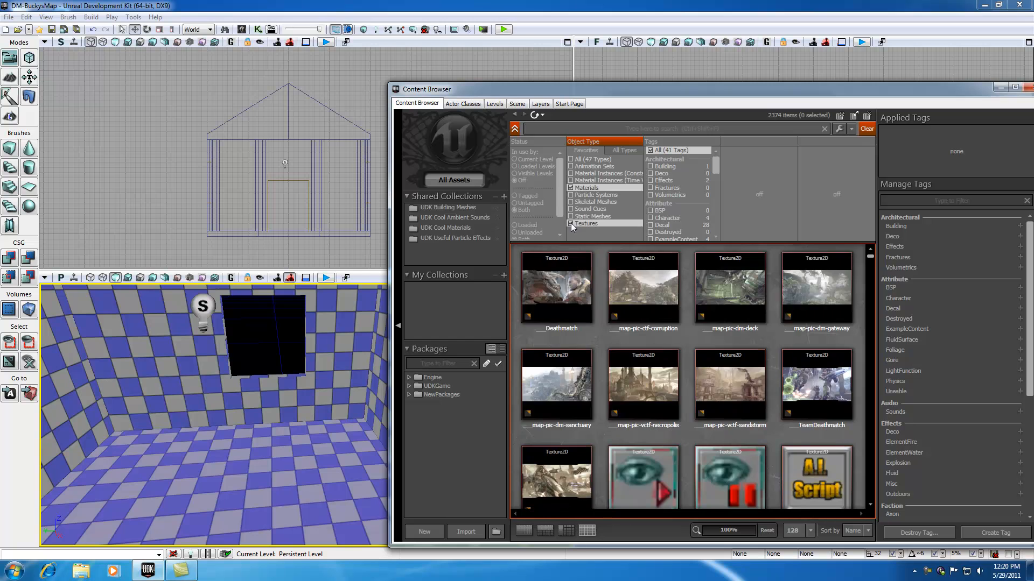
click(571, 223)
click(571, 187)
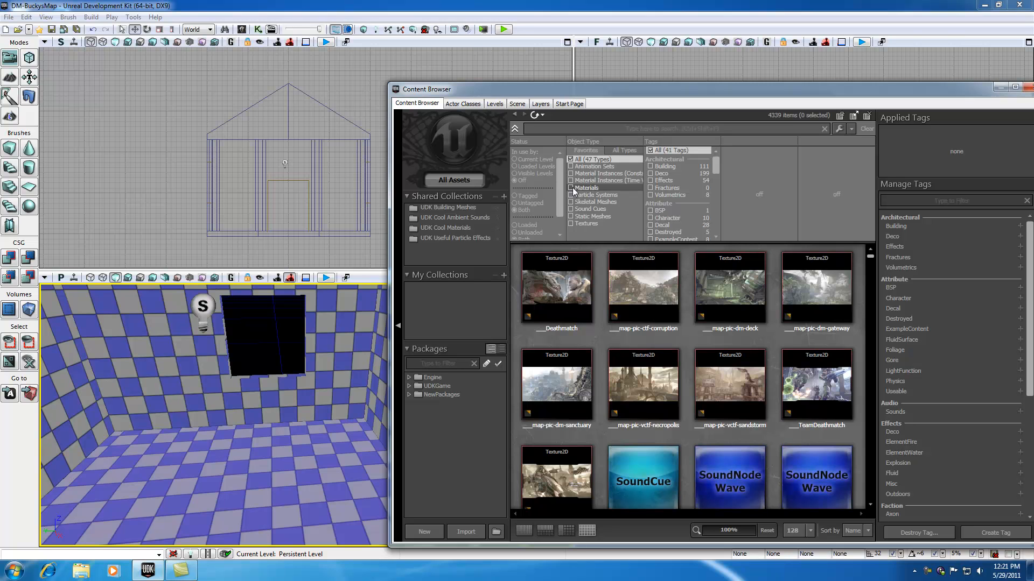
- Filter the assets to the Materials object type with the Building tag from the Material group
click(572, 188)
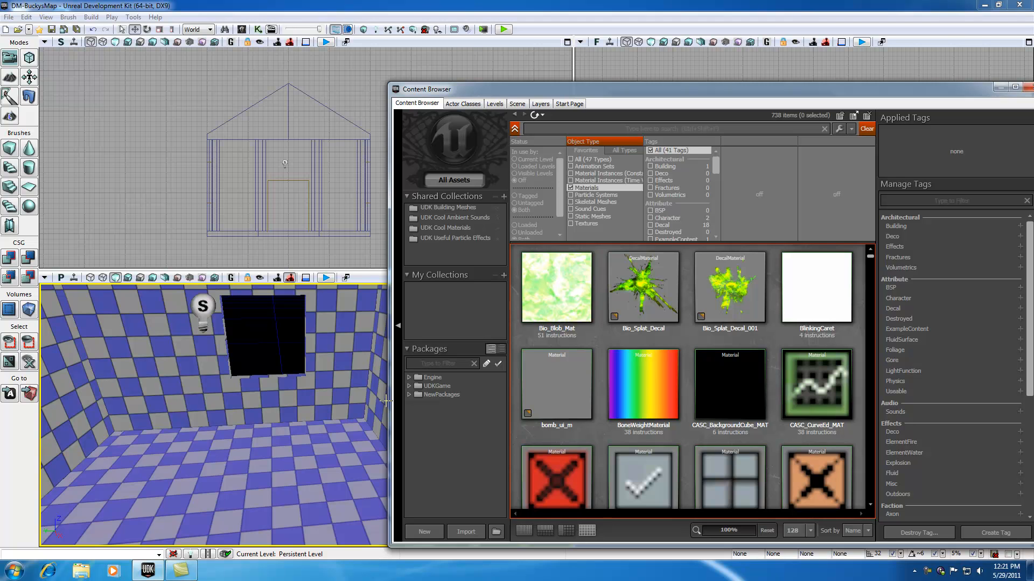
click(571, 223)
click(571, 223)
drag(716, 165, 723, 215)
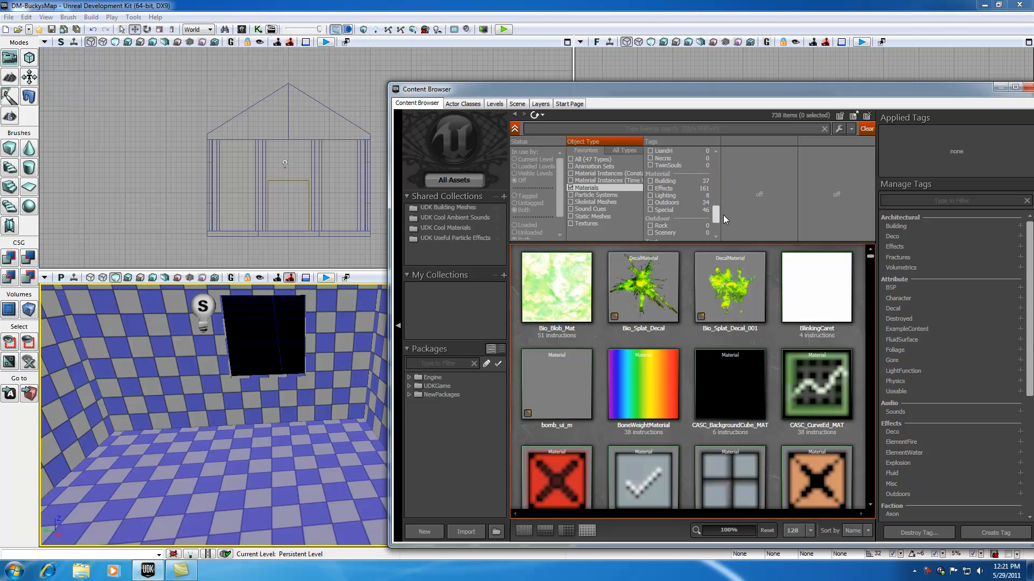
click(651, 179)
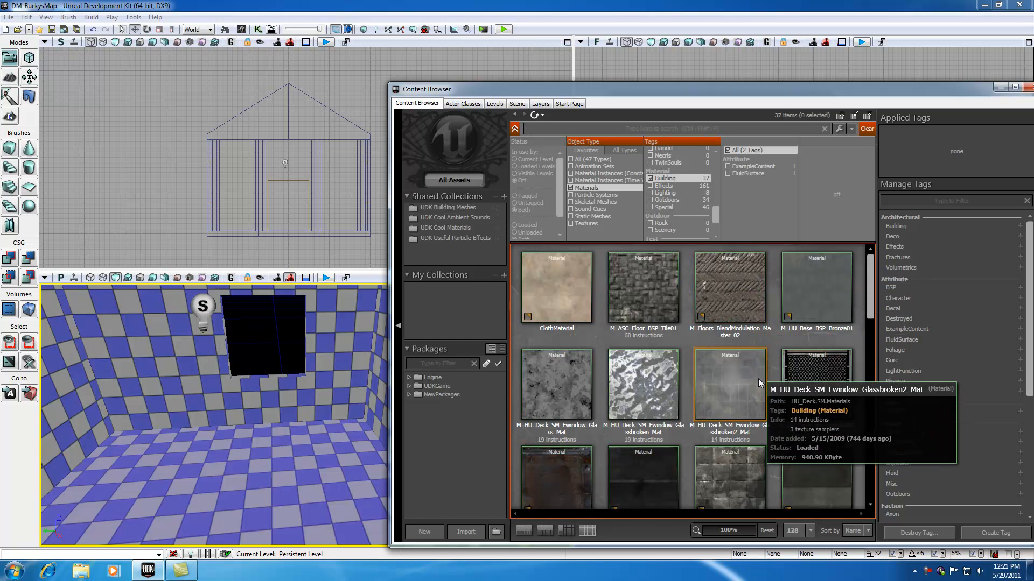
- Apply the material M_HU_Deck_SM_Fwindow_Glassbroken2_Mat to the floor of the interior room
mouse_move(560, 405)
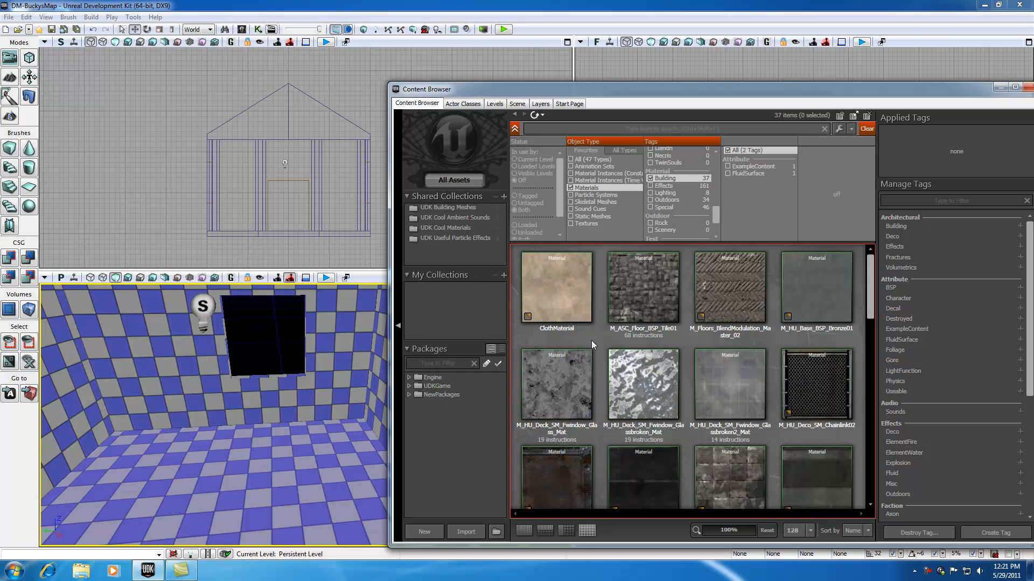
mouse_move(869, 294)
mouse_down()
mouse_move(873, 344)
mouse_move(870, 285)
mouse_up()
click(726, 399)
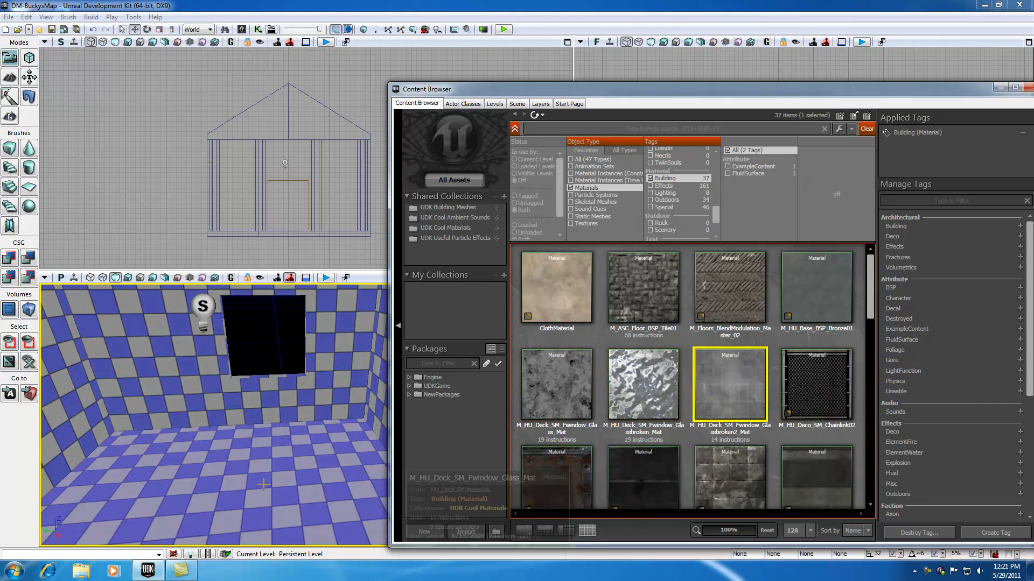
drag(728, 389, 463, 421)
- Apply the interior floor's material to the threshold strip in the doorway
drag(332, 474, 393, 493)
drag(303, 458, 233, 457)
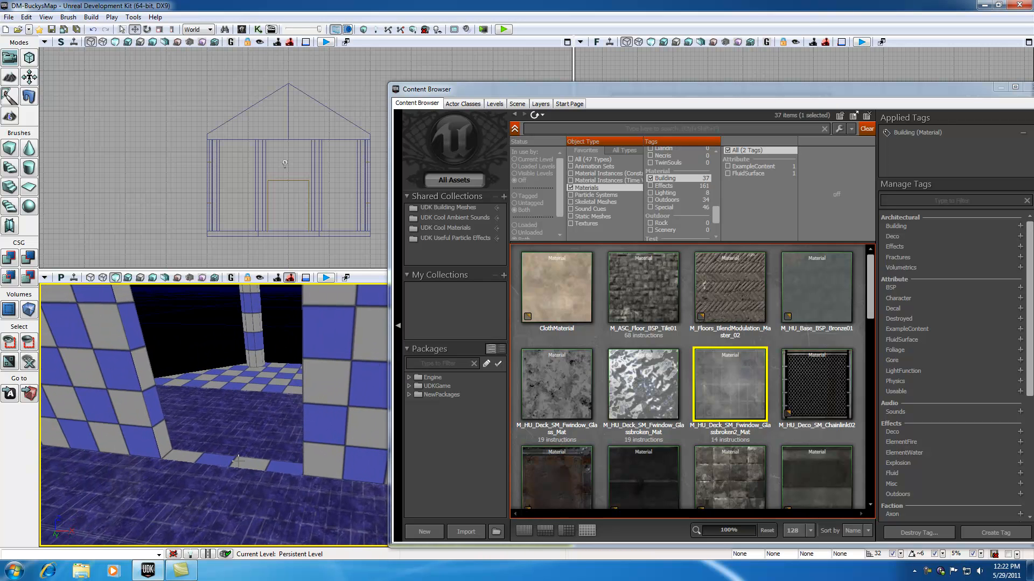
click(236, 460)
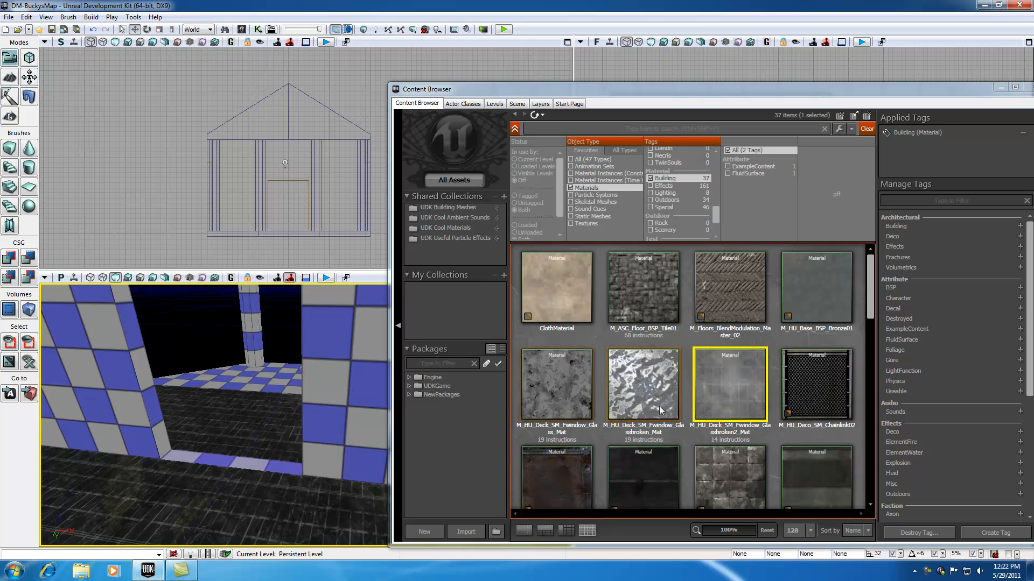
drag(661, 411, 255, 455)
- Apply the interior floor's material to the porch floor around the columns and close the Content Browser
click(222, 432)
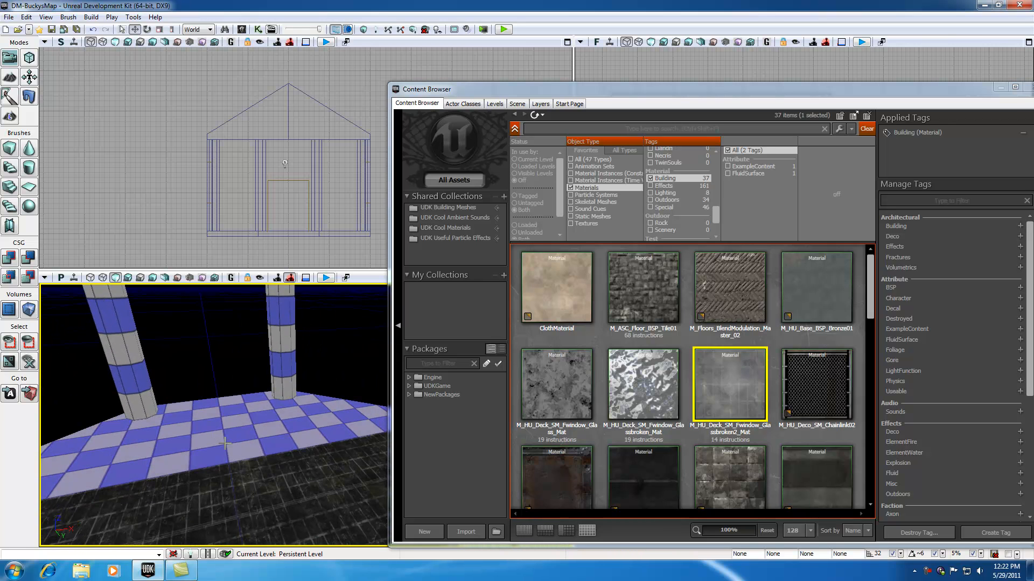
click(269, 491)
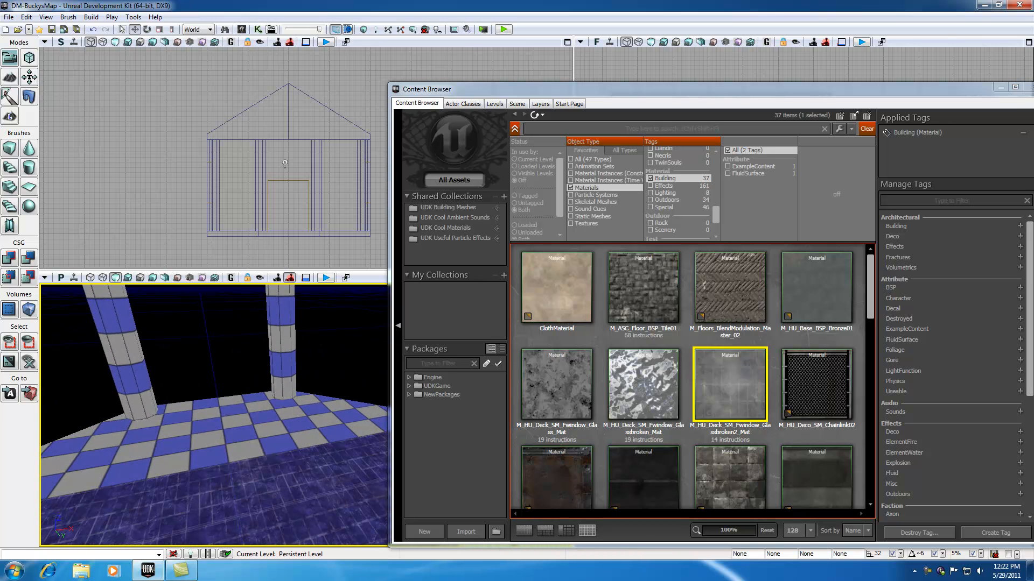
click(258, 442)
drag(662, 385, 219, 455)
drag(878, 94, 824, 93)
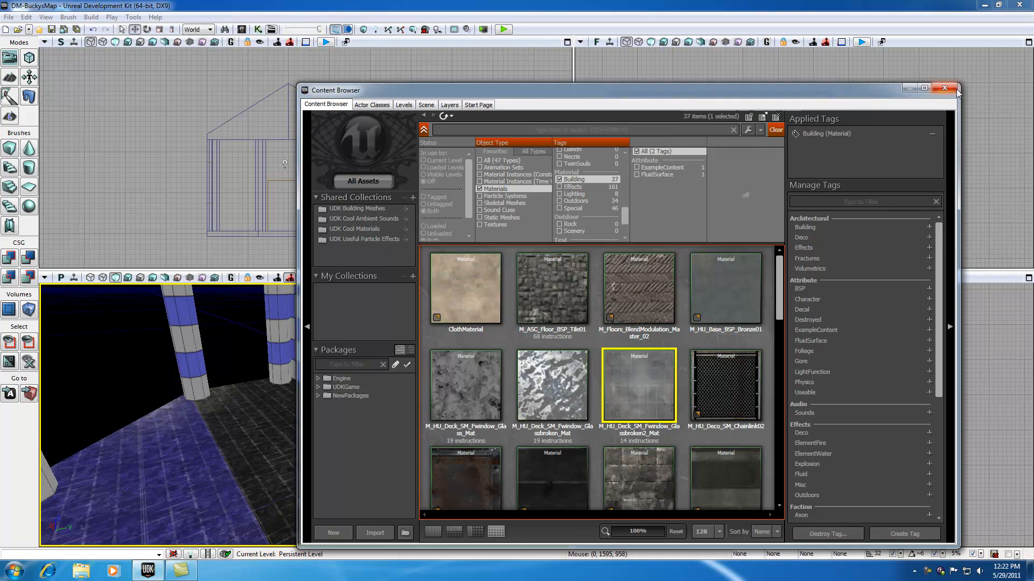
click(944, 87)
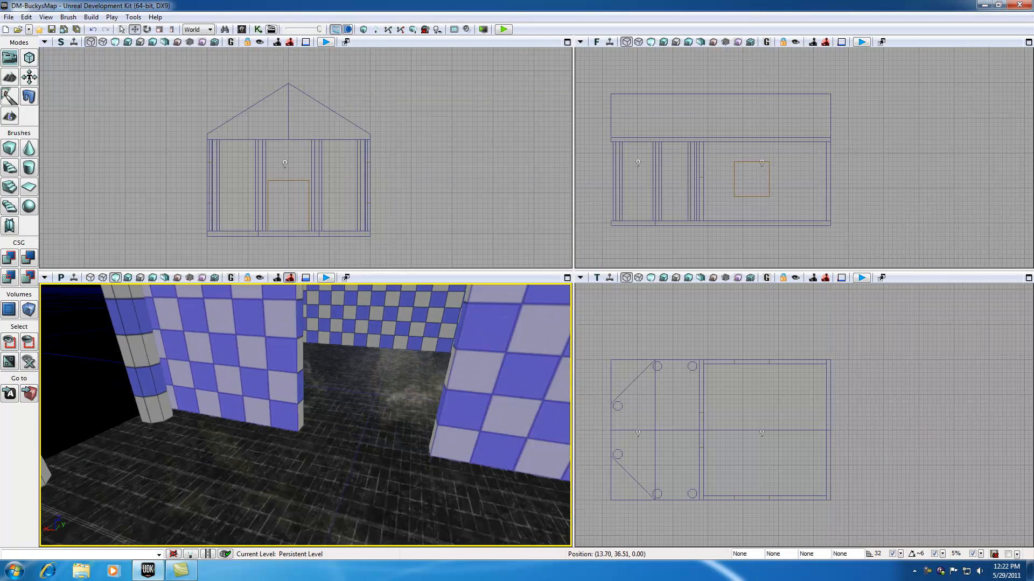
- Select the interior wall surfaces one at a time, finishing with the wall that contains the window opening
drag(306, 414, 219, 342)
drag(351, 462, 410, 404)
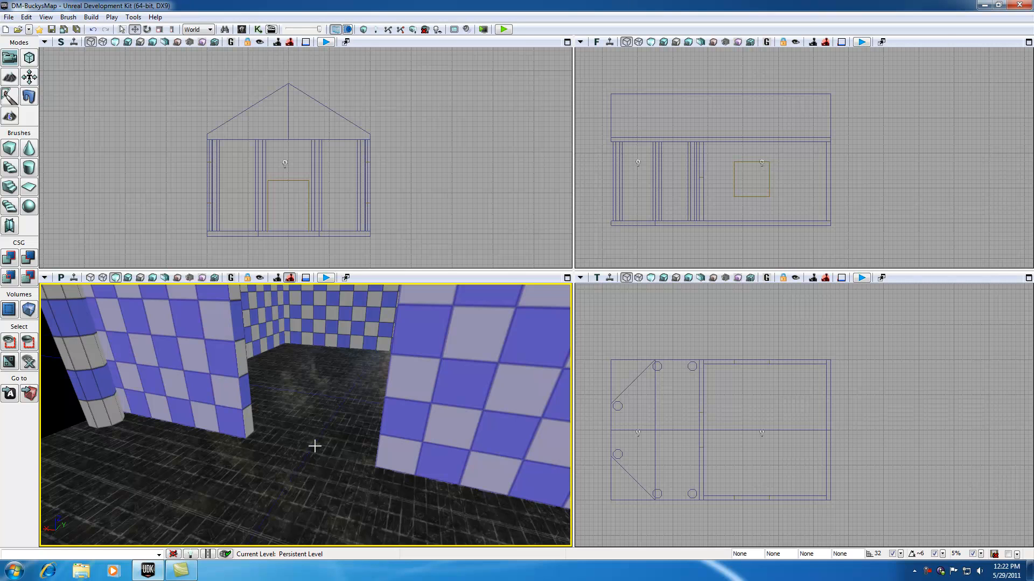
drag(318, 464, 291, 466)
click(262, 397)
click(196, 397)
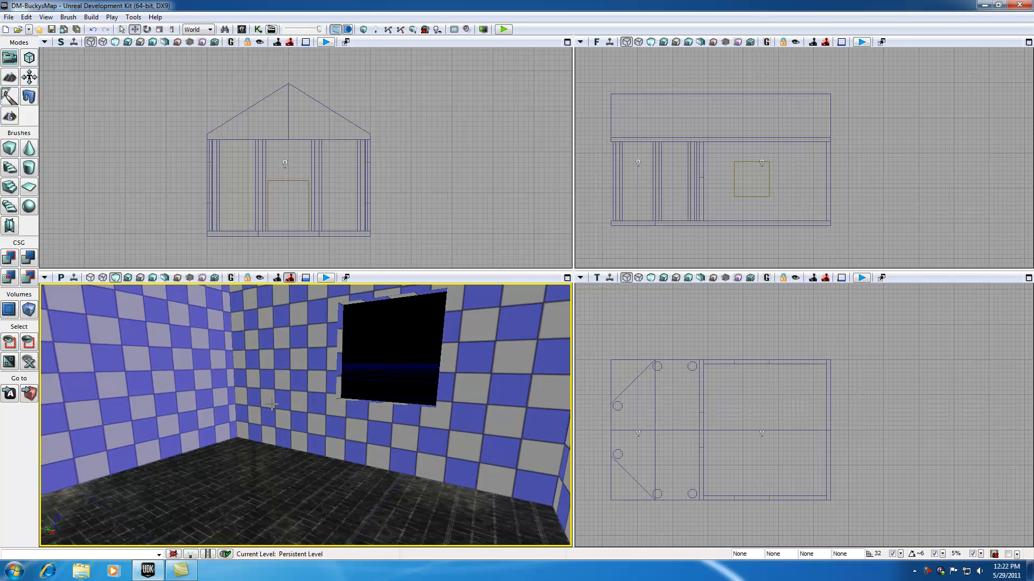
drag(272, 405, 251, 415)
click(195, 385)
click(512, 418)
click(434, 407)
drag(273, 422, 213, 409)
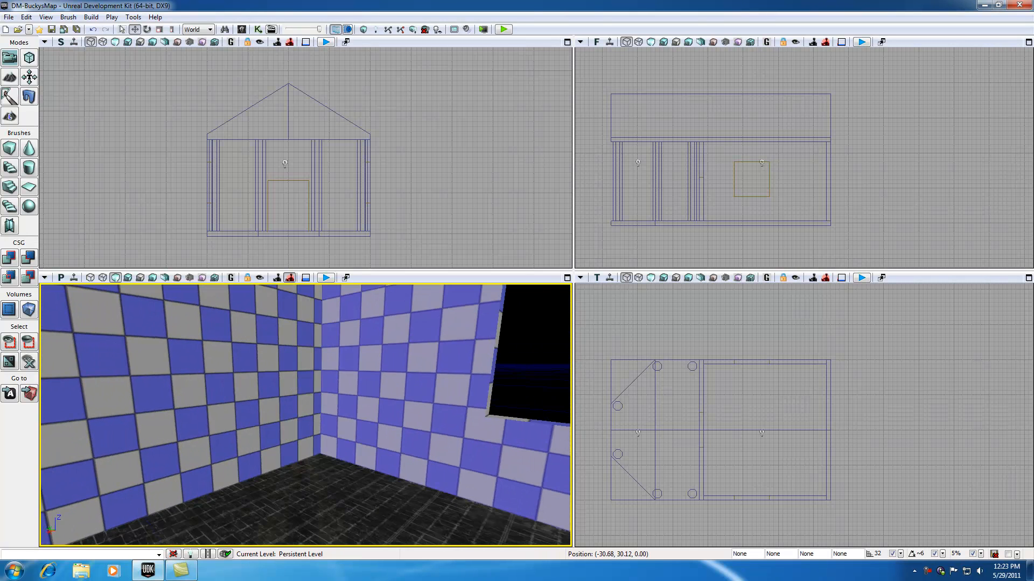
- Alternate the single-surface selection between the plain side wall and the adjoining window wall
click(250, 400)
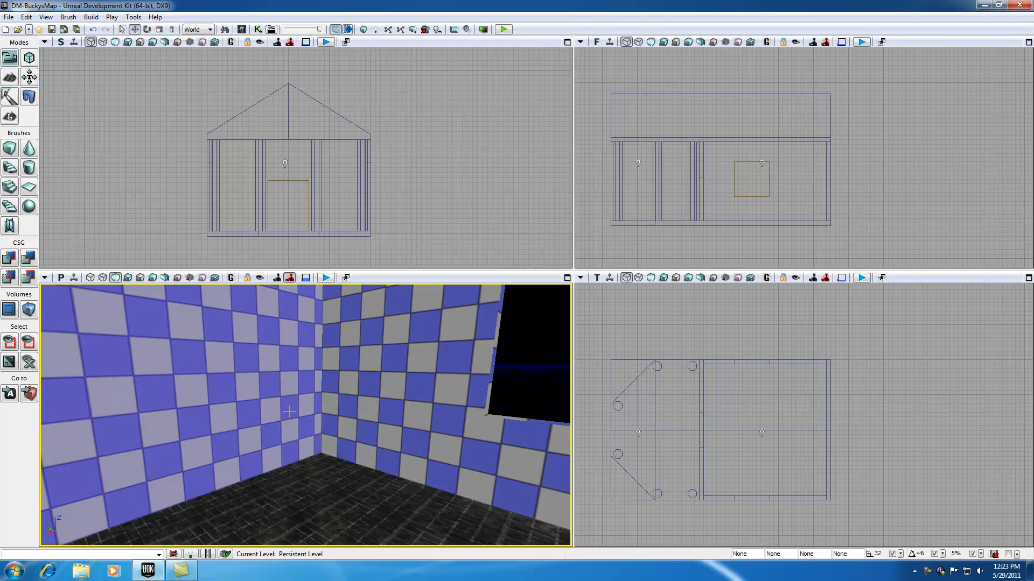
click(348, 409)
click(279, 397)
click(353, 398)
- Select the plain side wall and add the adjoining window wall to the selection
click(284, 394)
ctrl+click(393, 399)
drag(386, 410, 345, 402)
ctrl+click(405, 407)
- Select the room's plain side wall and extend the selection to all adjacent walls
click(273, 380)
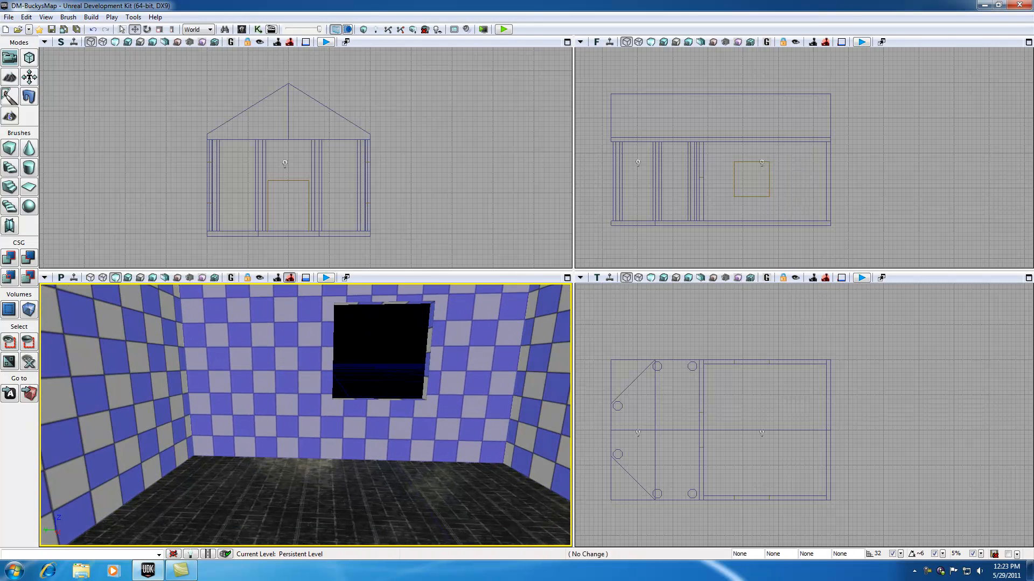
click(160, 406)
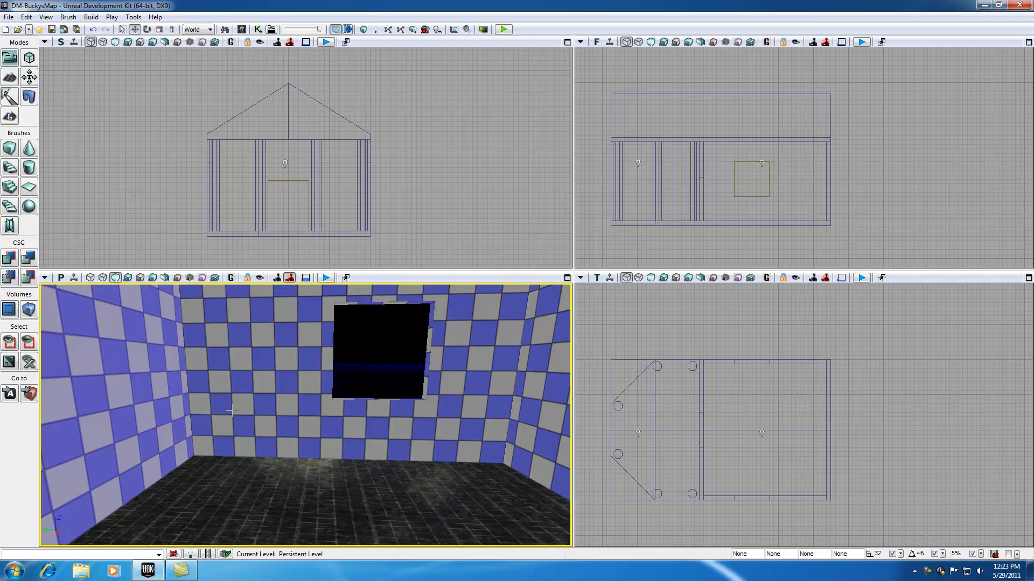
right_click(129, 360)
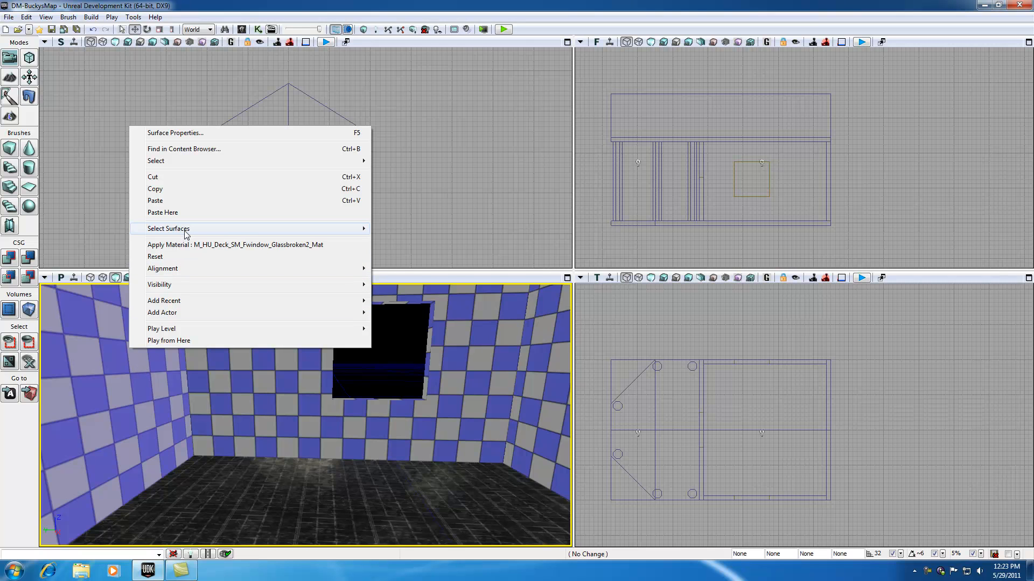
mouse_move(185, 233)
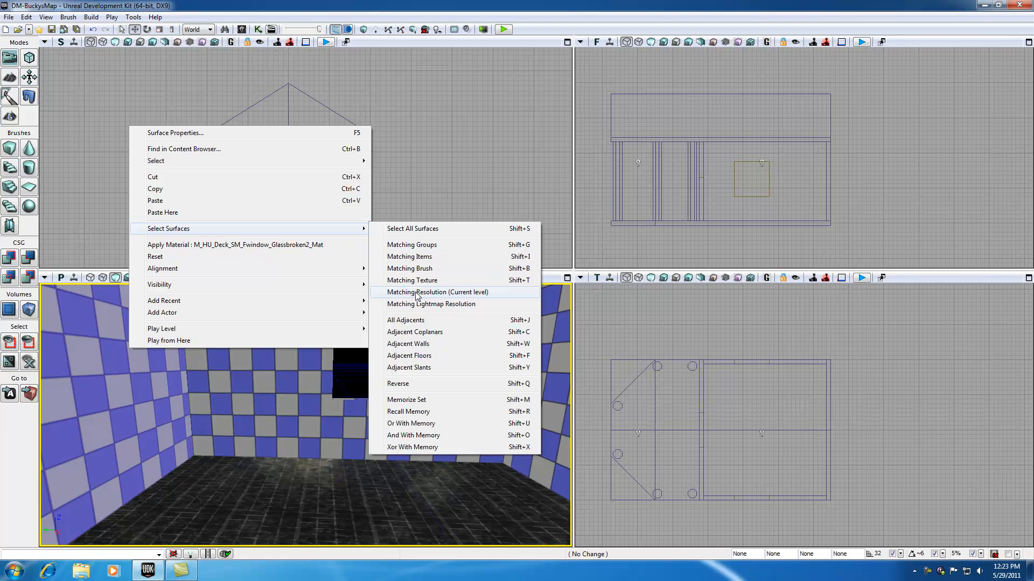
click(408, 347)
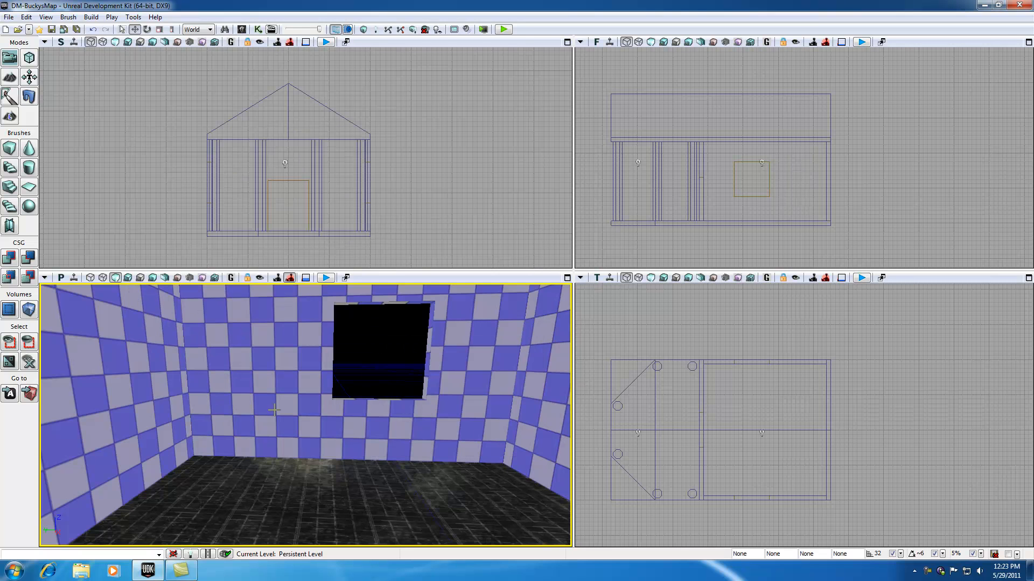
- Choose the M_NEC_Walls_BSP_Turk182Plain_B material from the building materials in the Content Browser
drag(227, 409, 522, 393)
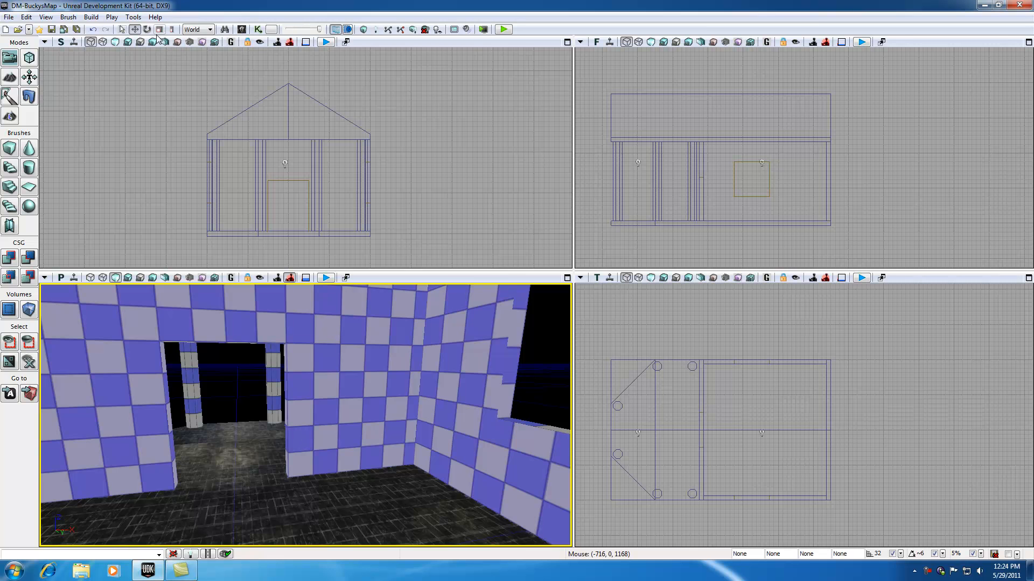
click(243, 30)
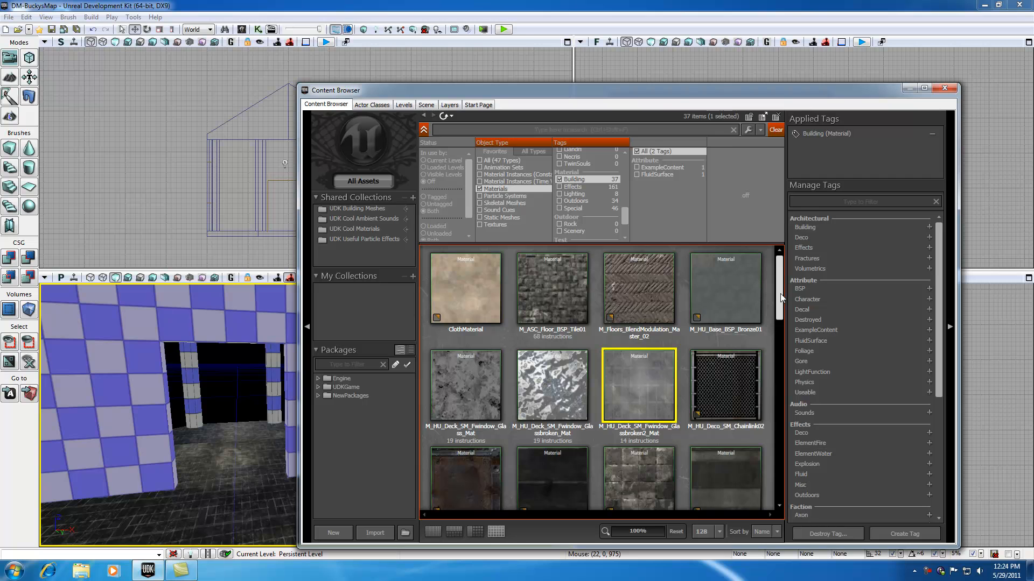
drag(781, 299, 782, 478)
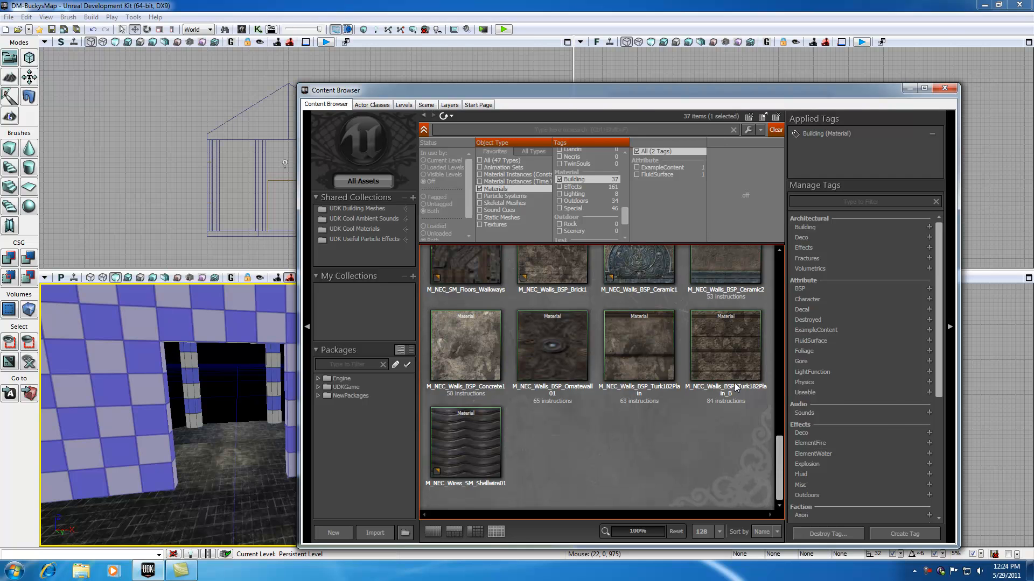
click(731, 364)
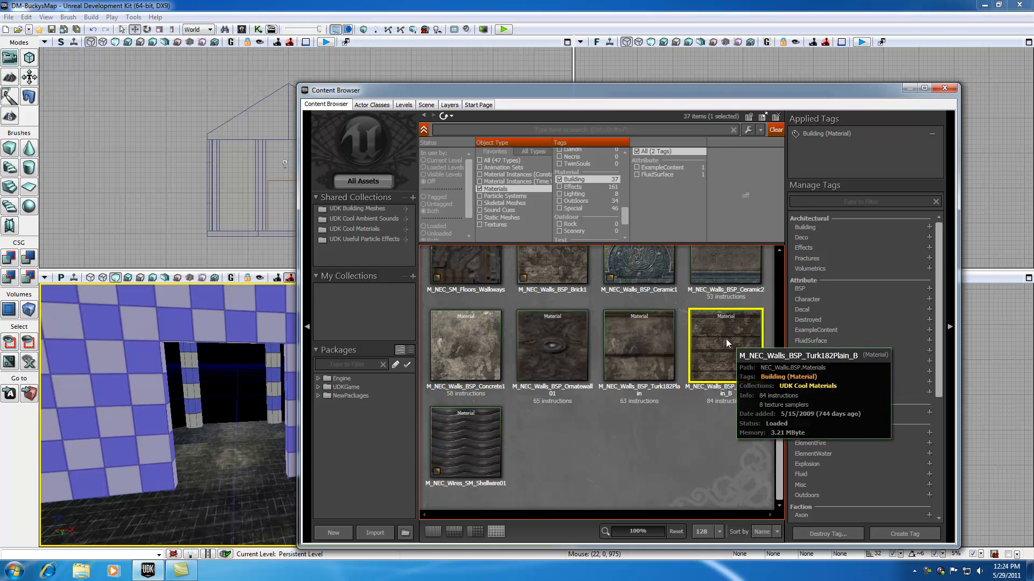
- Move and narrow the Content Browser to uncover the perspective view, and apply M_NEC_Walls_BSP_Turk182Plain_B to the selected walls
drag(660, 93, 694, 77)
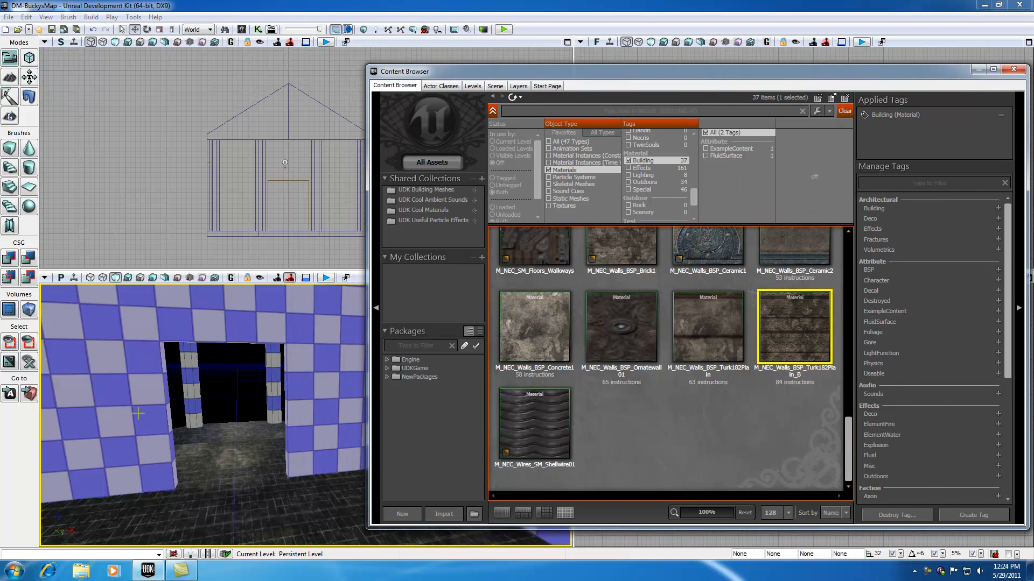
drag(367, 177, 558, 179)
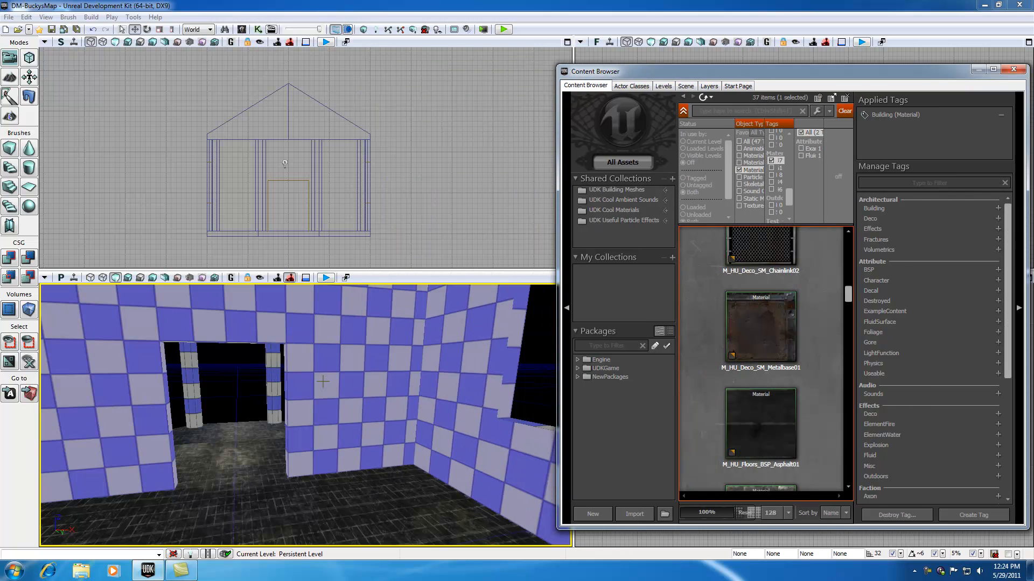
right_click(344, 371)
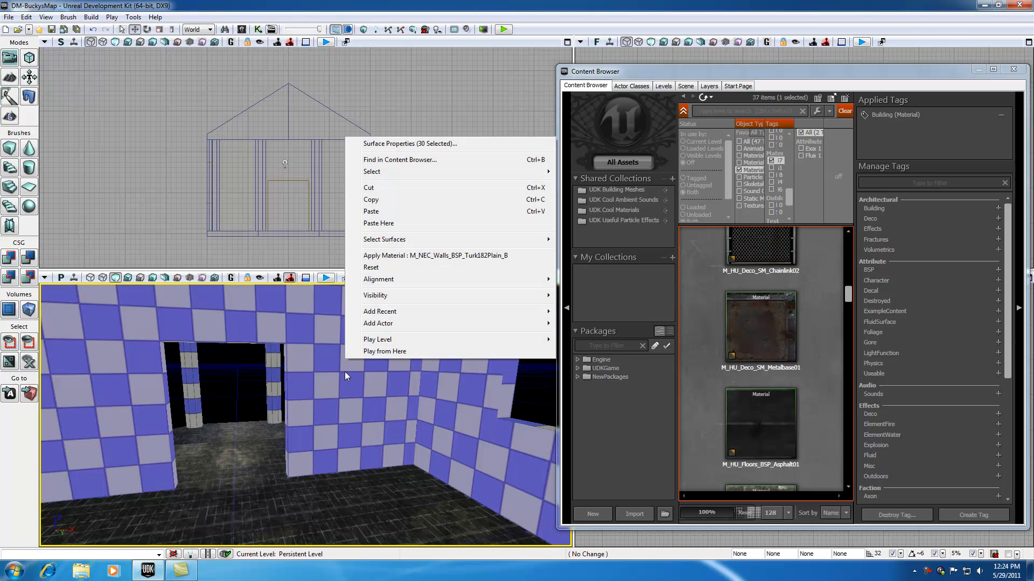
click(391, 257)
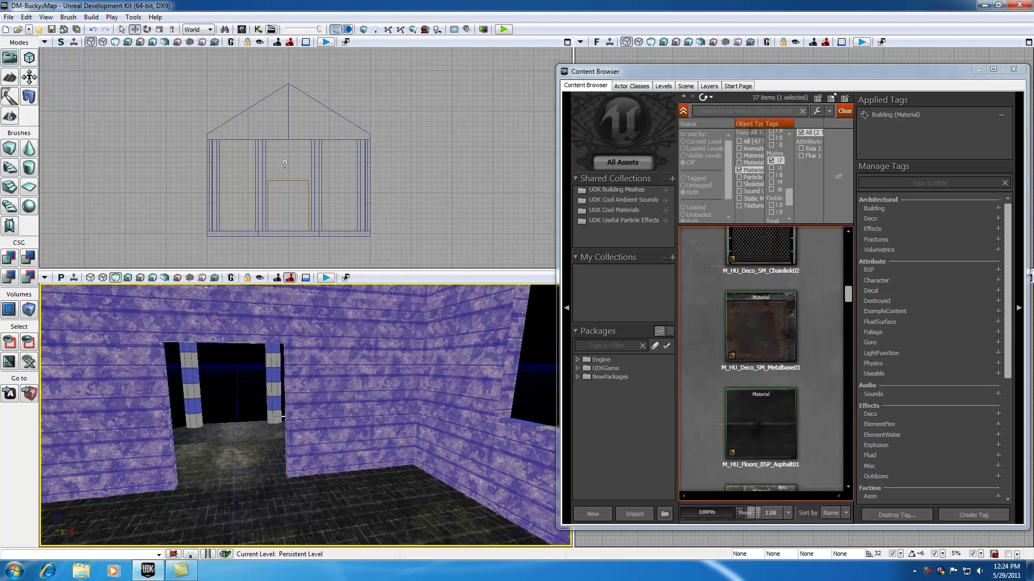
- Deselect the textured walls and select the exterior side wall around the window opening
click(252, 422)
click(238, 401)
drag(239, 401, 478, 506)
right_drag(272, 410, 288, 398)
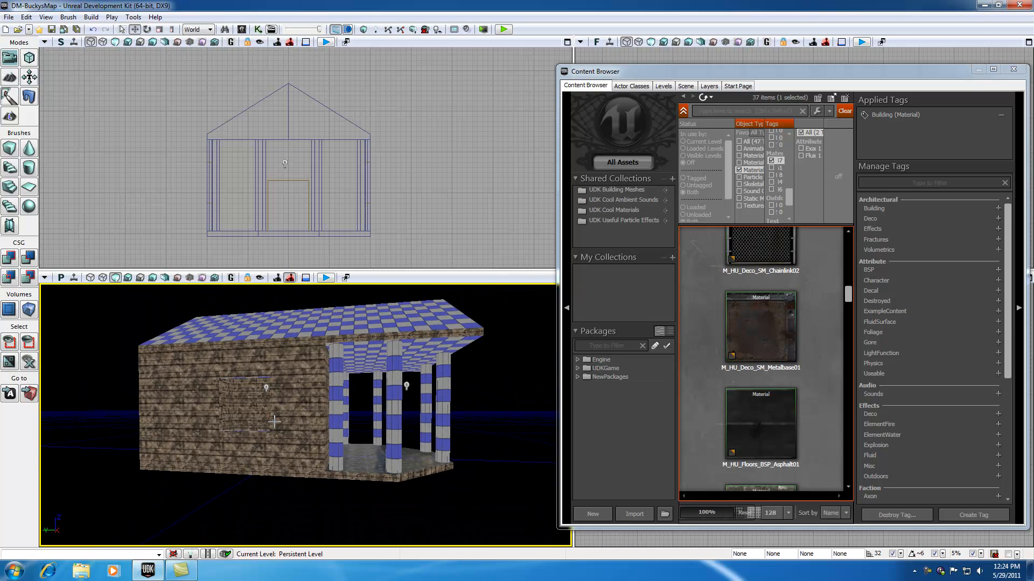
click(288, 400)
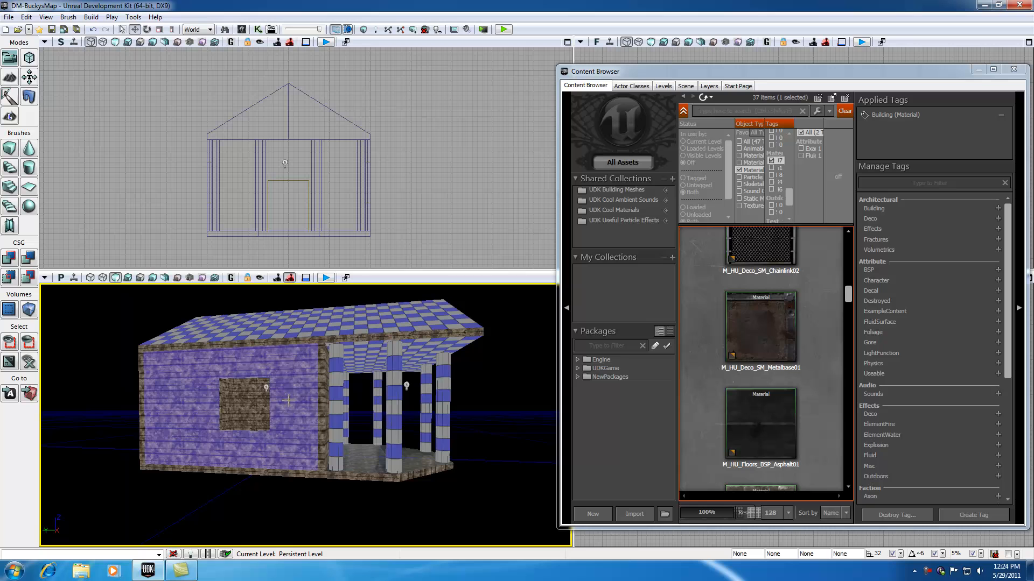
- Alternate the single-surface selection between the roof slope and the porch floor, finishing with the porch floor beside the house wall
click(291, 329)
click(337, 428)
drag(350, 434, 325, 430)
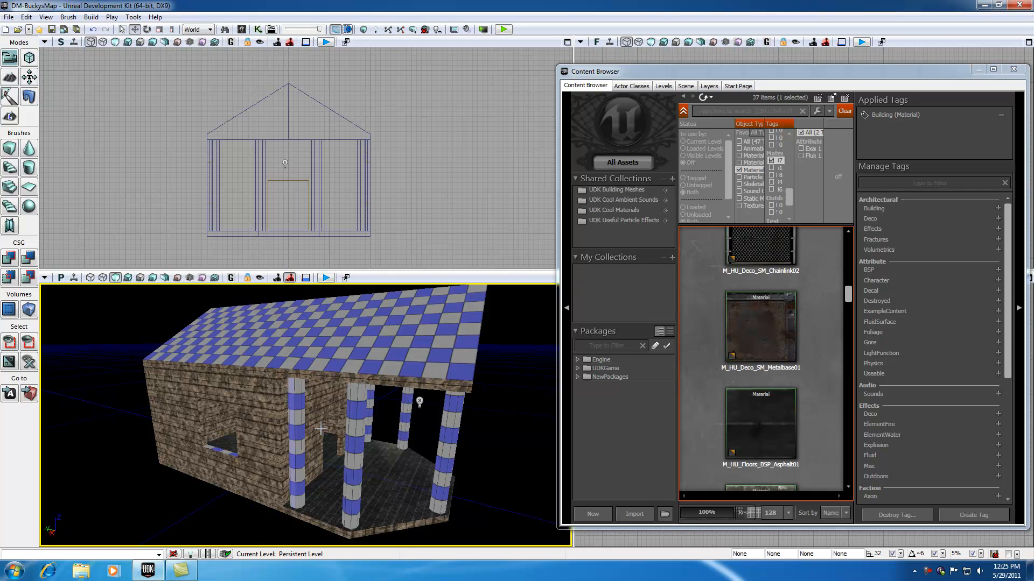
click(345, 350)
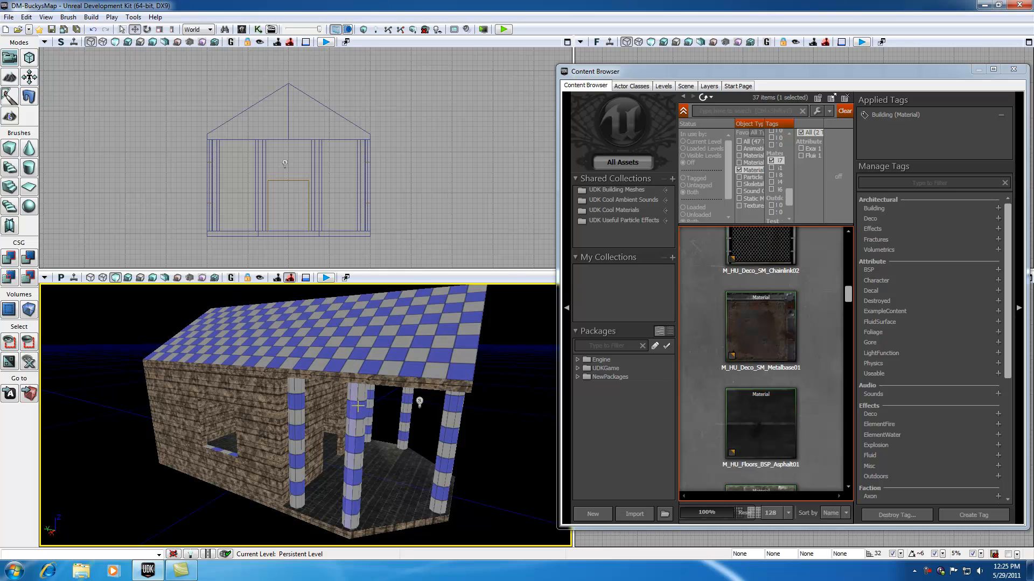
click(312, 482)
click(311, 482)
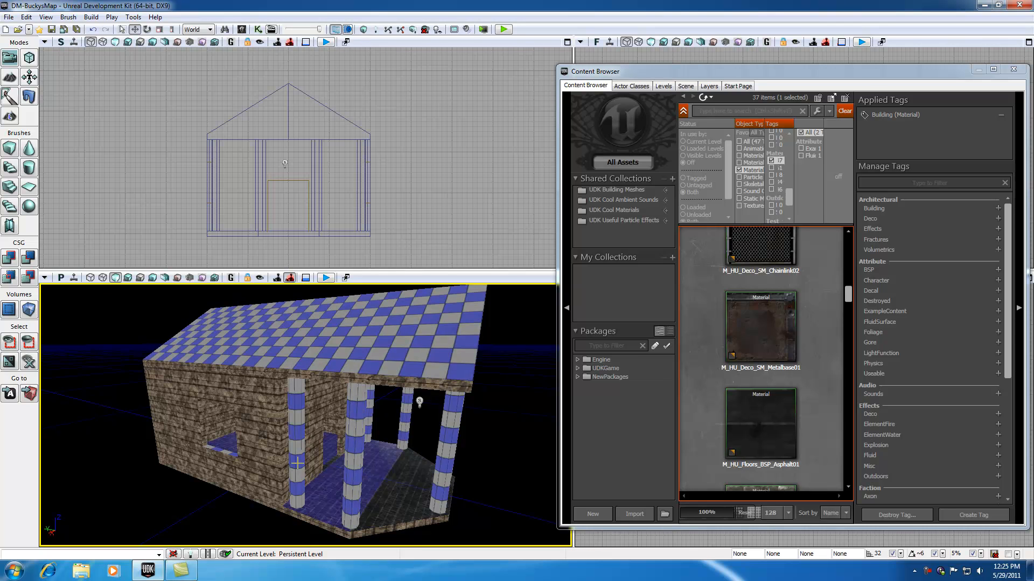
click(316, 368)
click(270, 436)
mouse_move(271, 436)
mouse_down()
mouse_move(270, 410)
mouse_move(301, 442)
mouse_move(308, 401)
mouse_move(270, 398)
mouse_move(272, 442)
mouse_up()
click(335, 341)
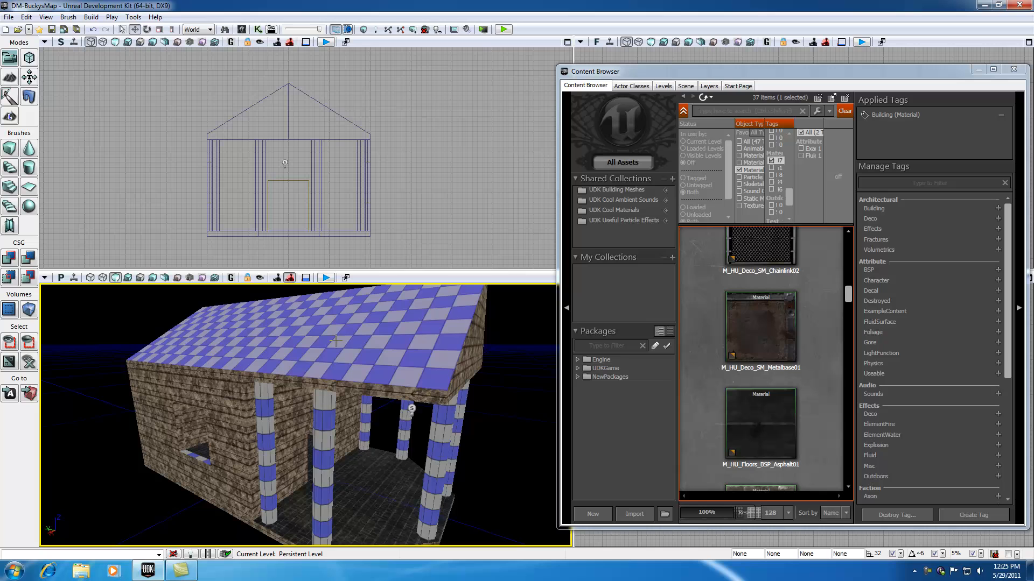
click(363, 487)
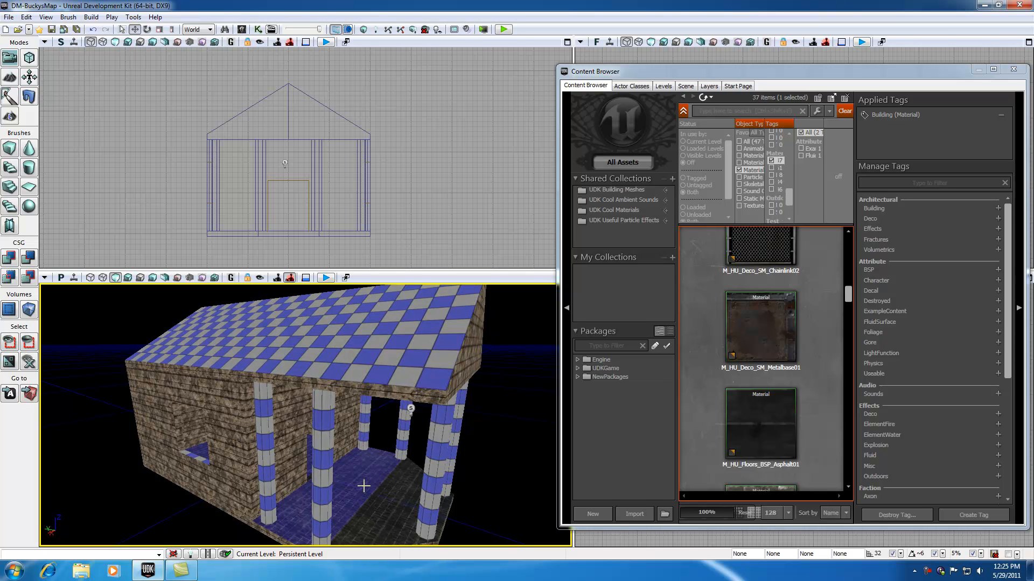